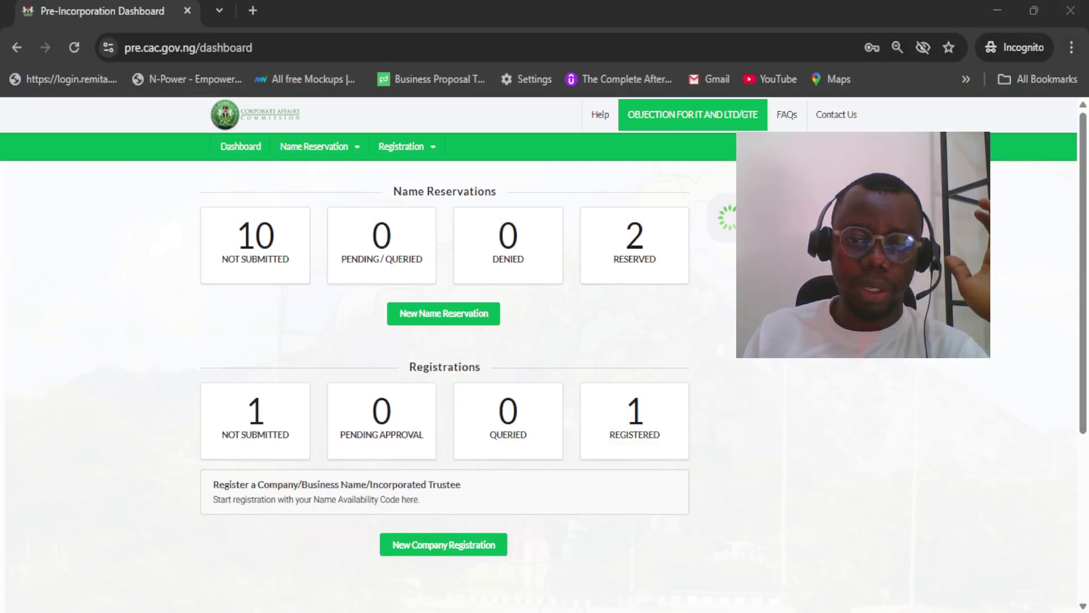
Resume NA FOOD LTD's not-submitted registration from the Registrations list
left_click(256, 423)
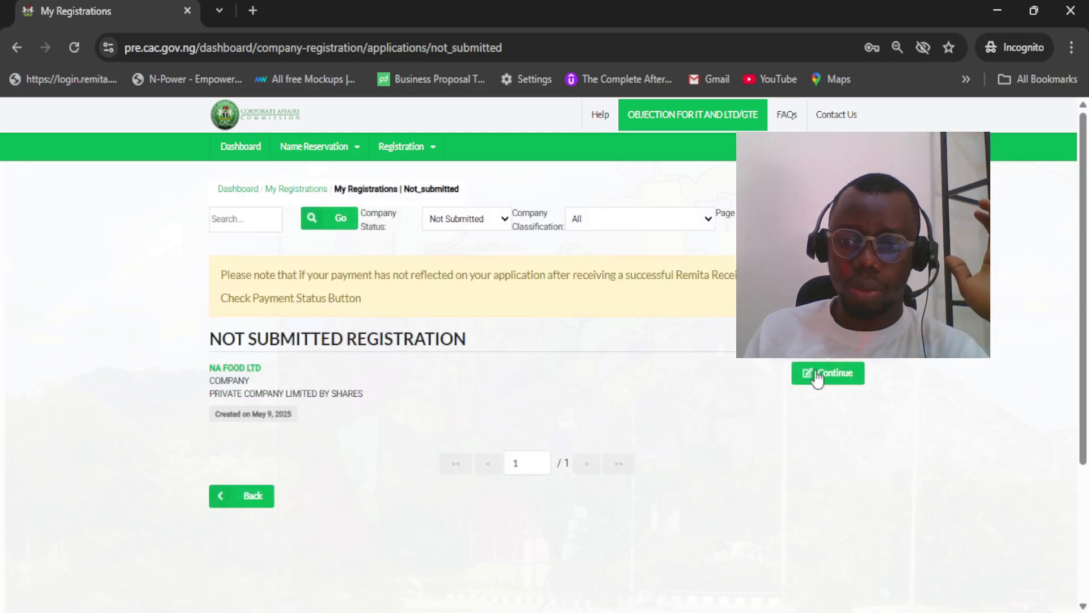
left_click(829, 373)
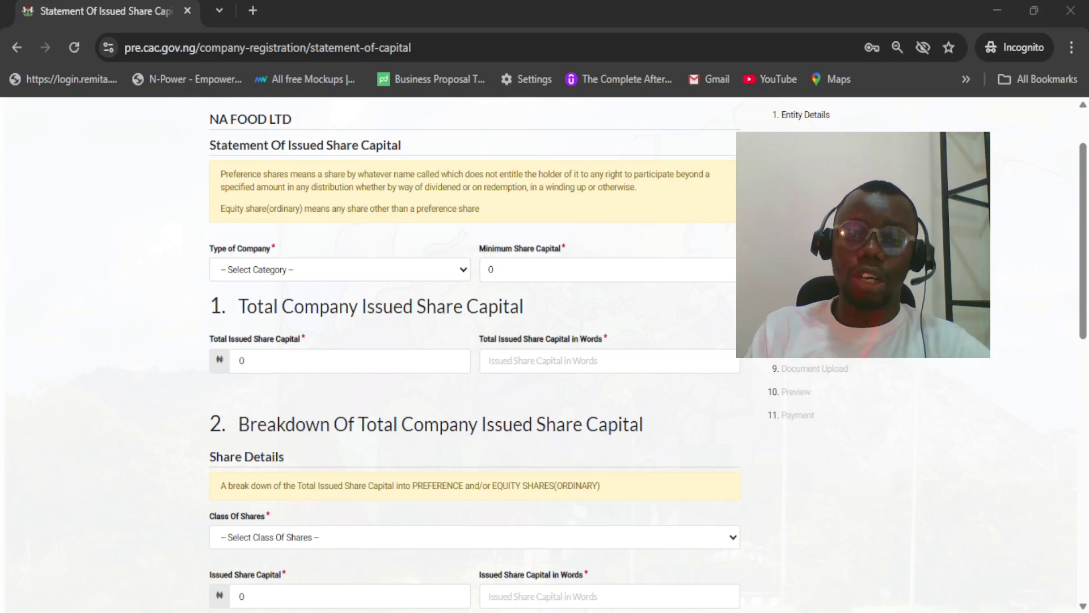
Set Type of Company to ENTITY WITH SHARES BELOW FIVE MILLION with 1,000,000 total issued share capital
left_click(419, 552)
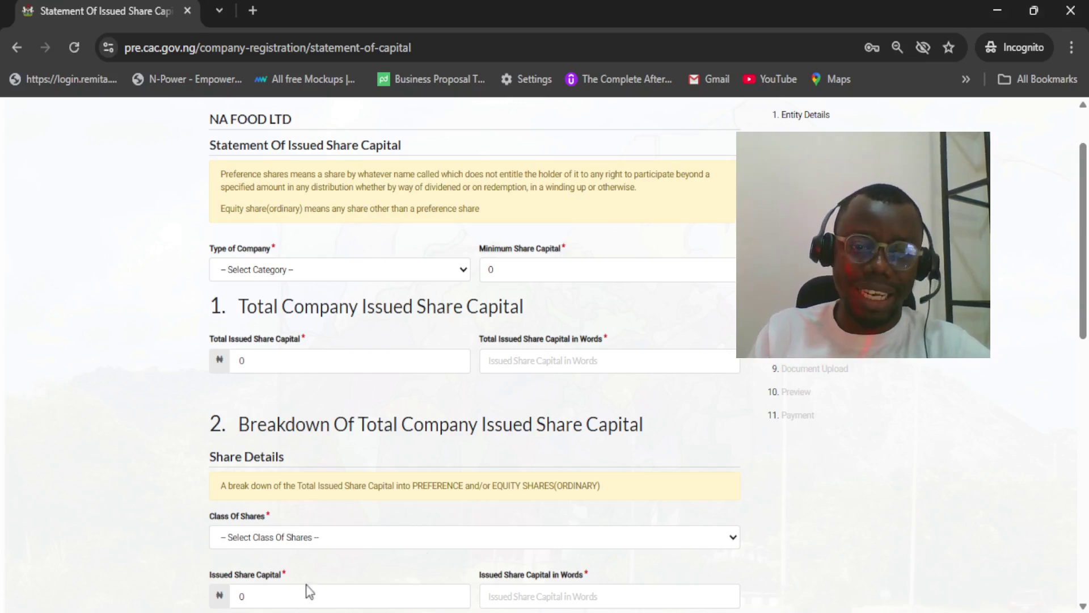
left_click(342, 325)
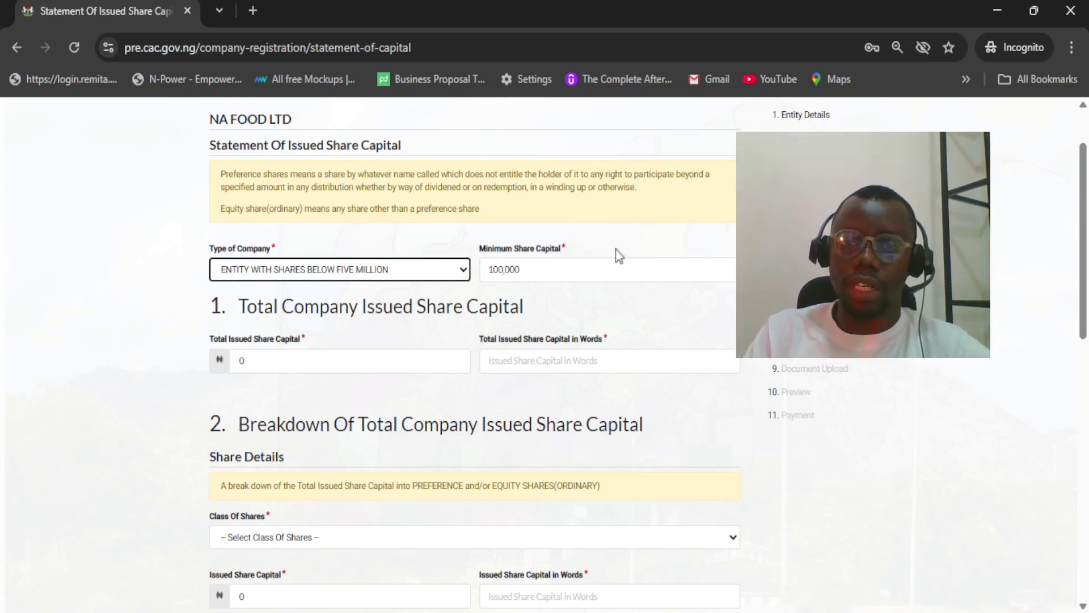
left_click_drag(1085, 199, 1085, 252)
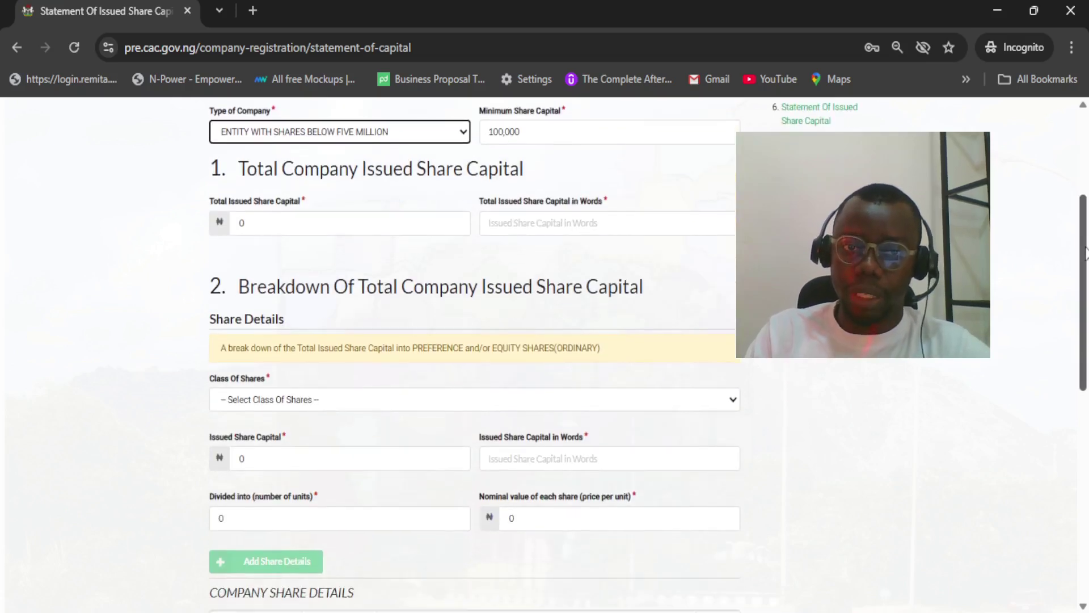
left_click(401, 219)
type("1000000")
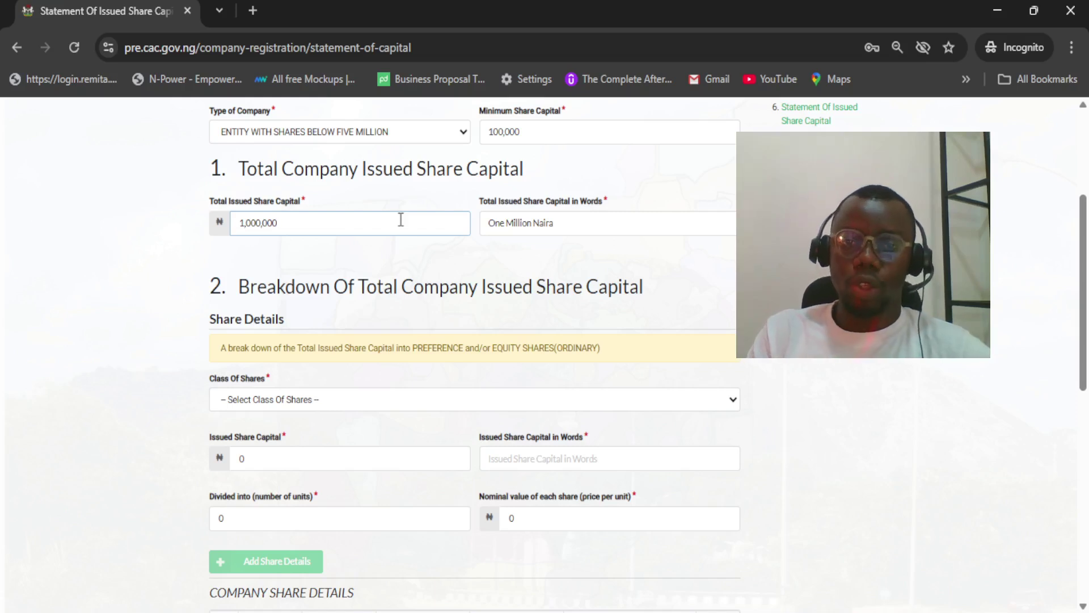
left_click(347, 400)
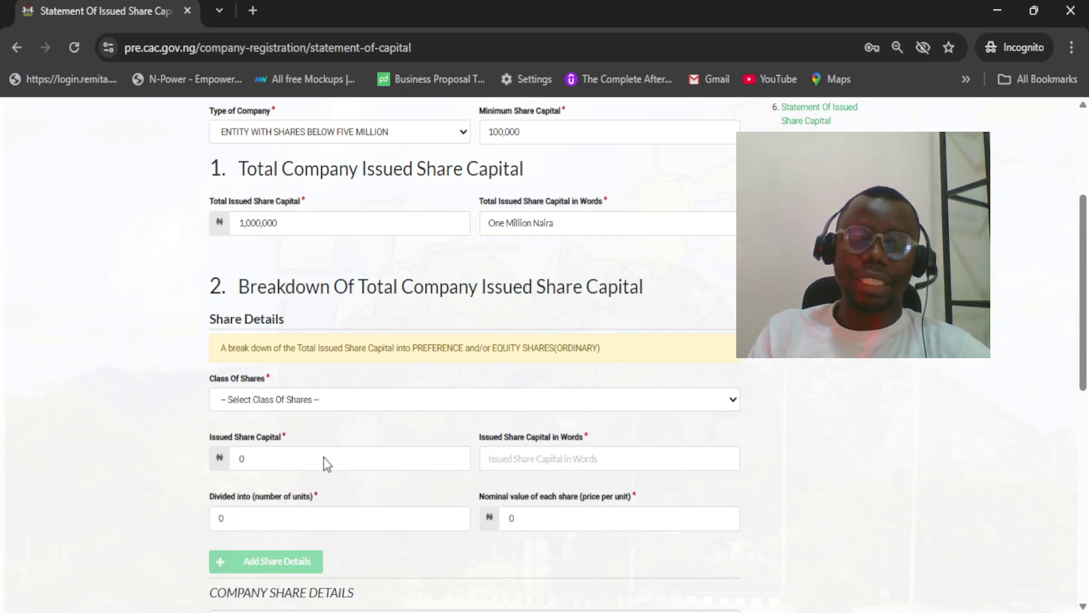
Zoom the share capital form in two levels for easier reading
key("ctrl+plus")
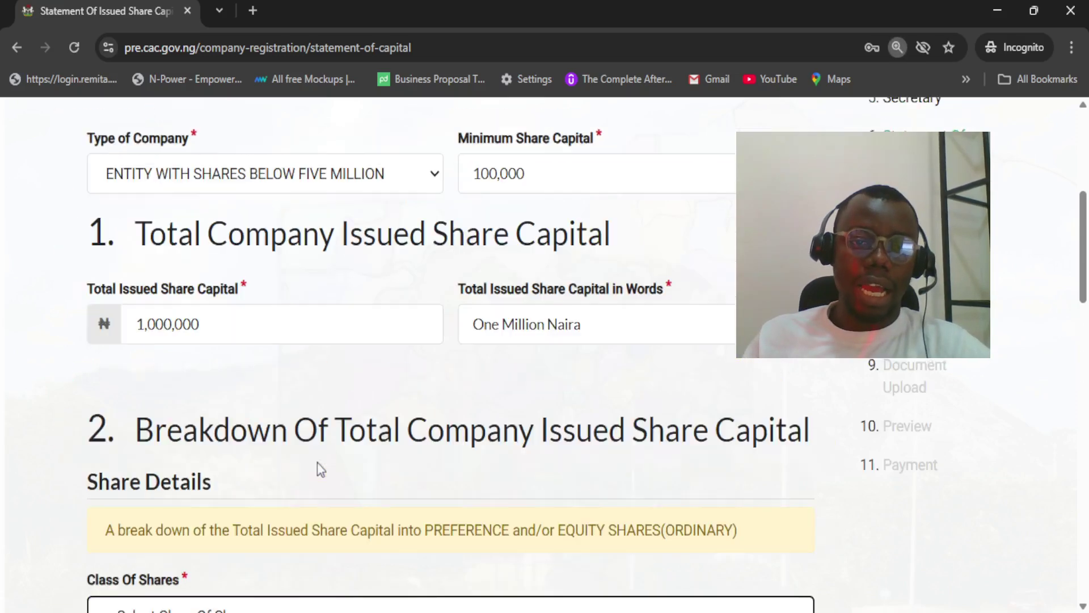
key("ctrl+plus")
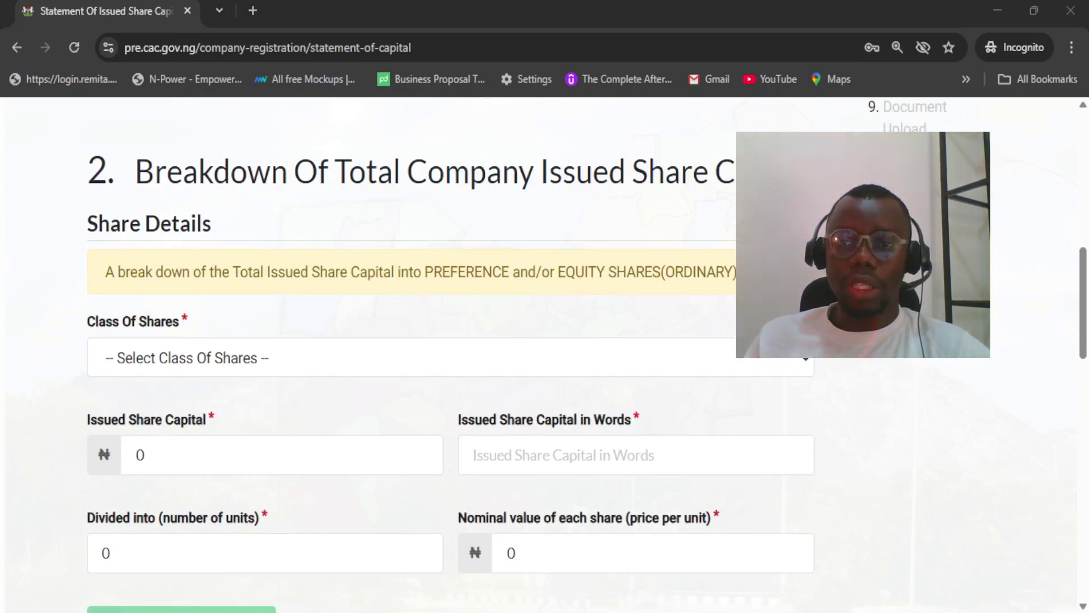
key("alt+Tab")
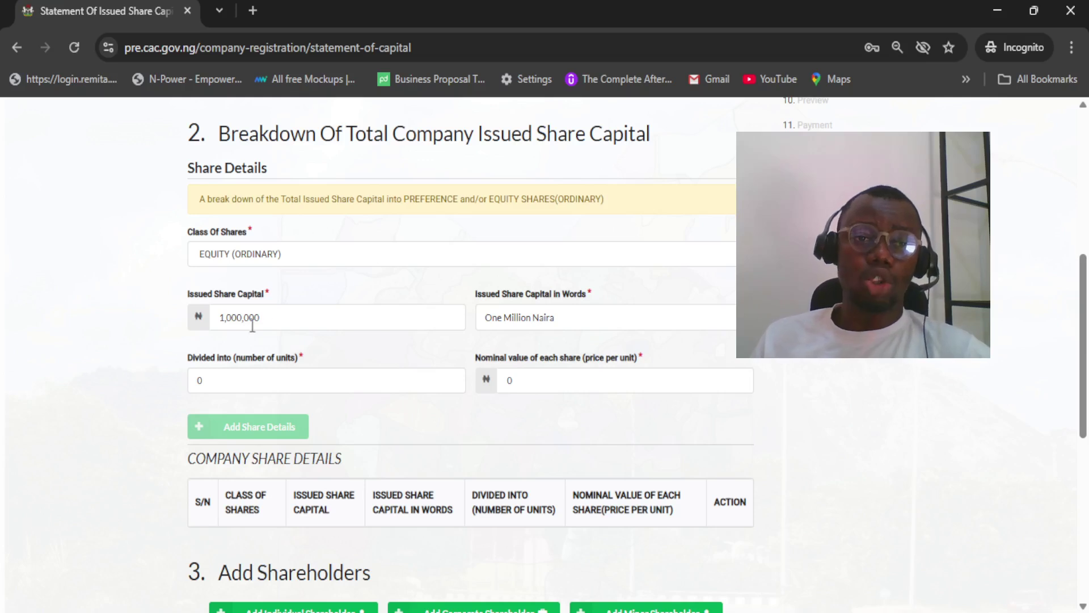
Re-enter 1000000 as Issued Share Capital and divide it into 1000000 units
left_click_drag(261, 318, 196, 321)
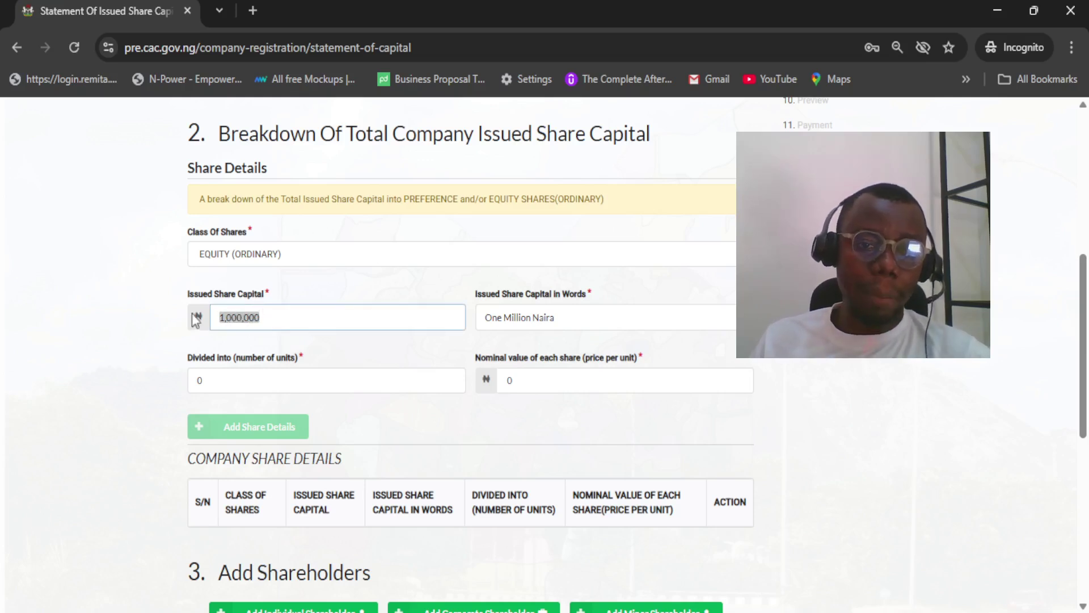
type("1000000")
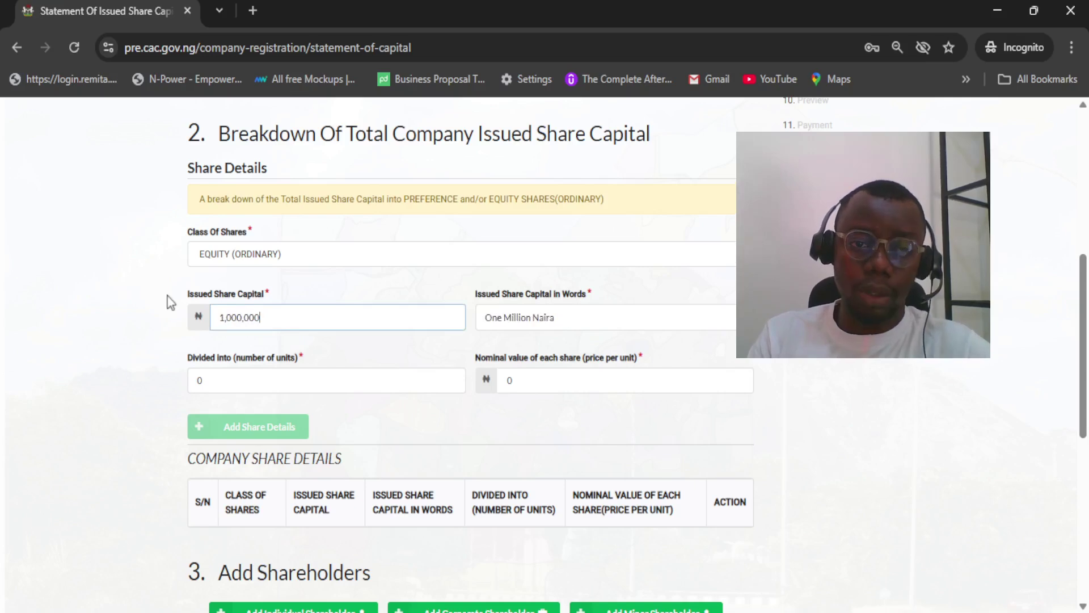
left_click(223, 385)
key("BackSpace")
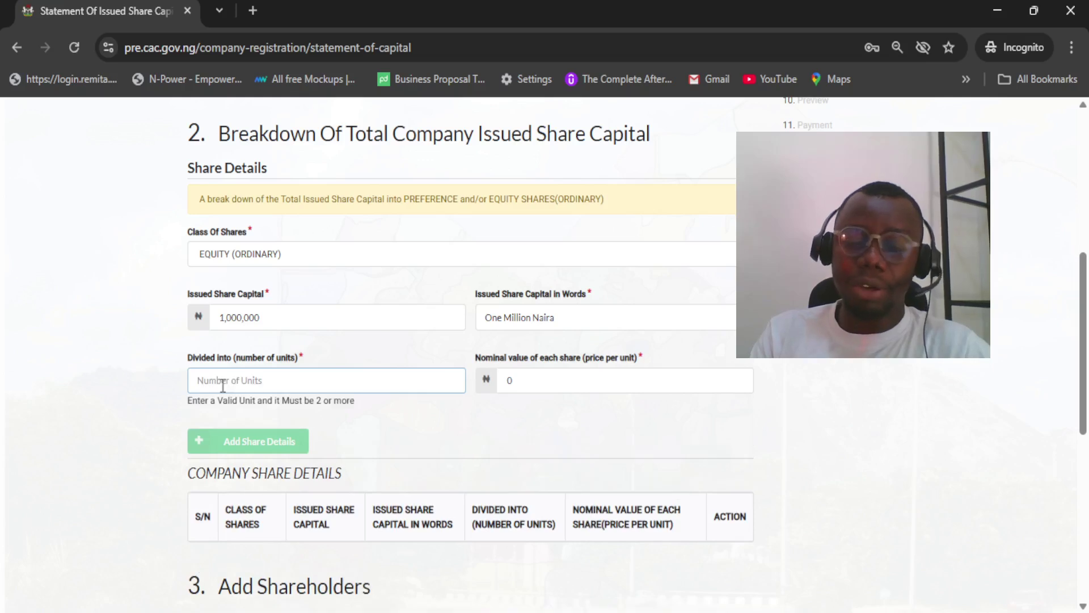
type("1000000")
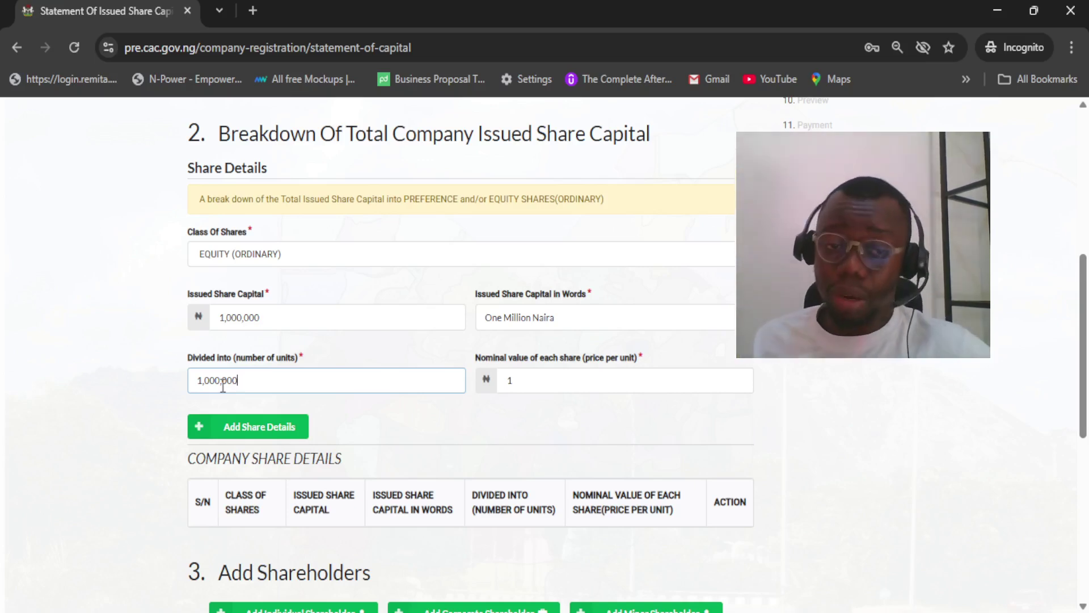
left_click(1083, 323)
left_click_drag(1083, 324, 1084, 381)
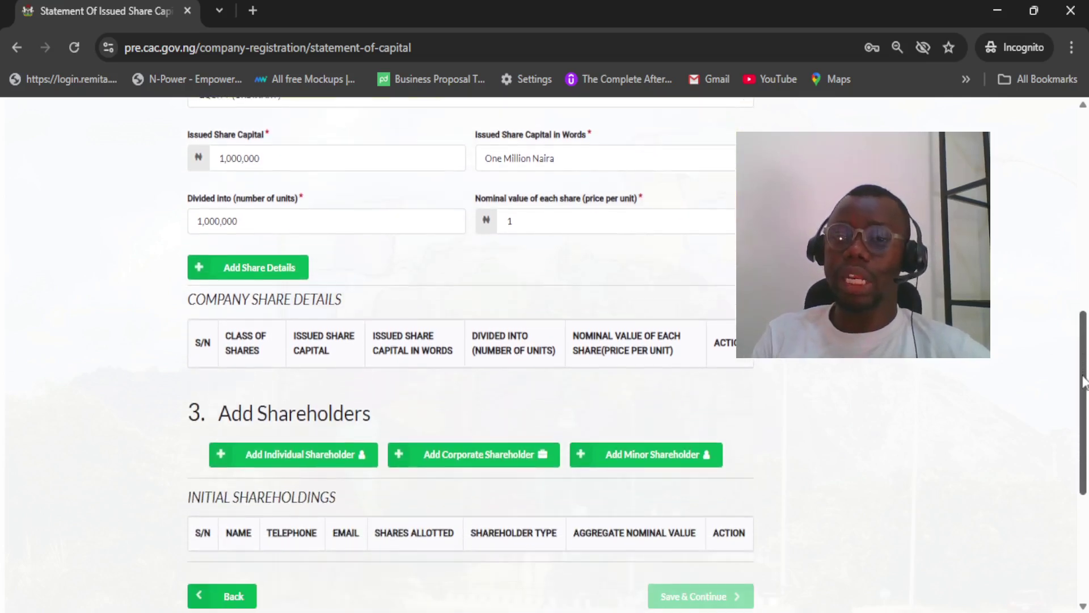
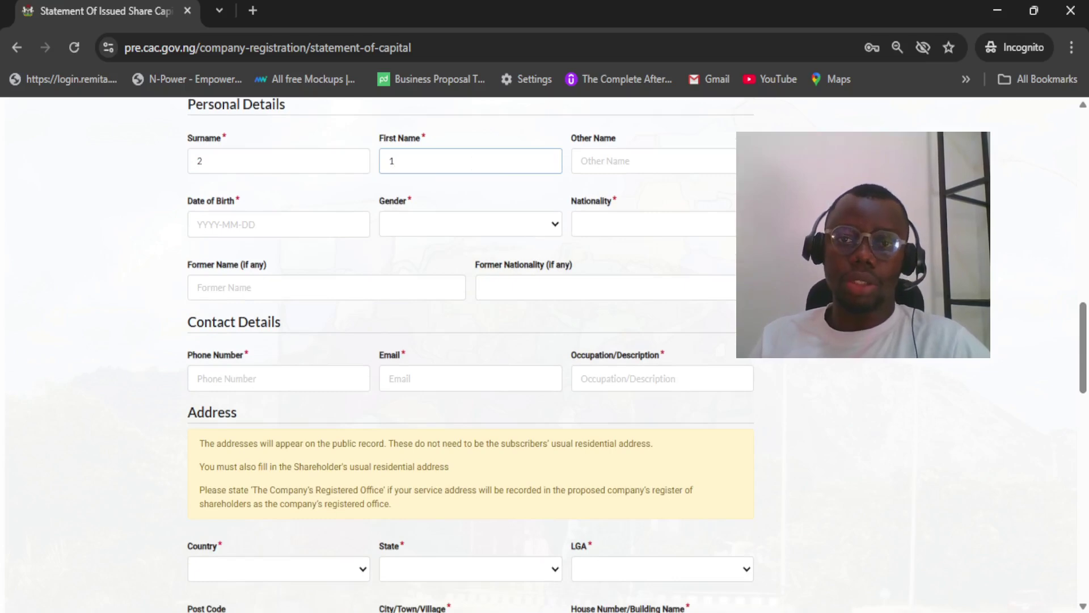
left_click(724, 168)
type("1")
left_click(264, 224)
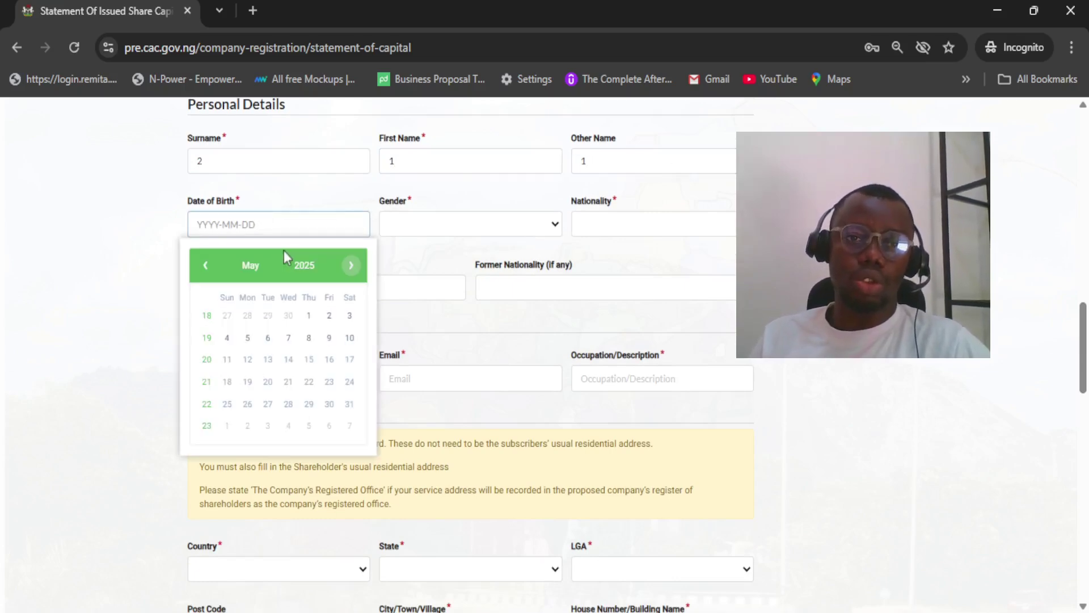
left_click(282, 265)
left_click(207, 267)
left_click(208, 267)
left_click(207, 266)
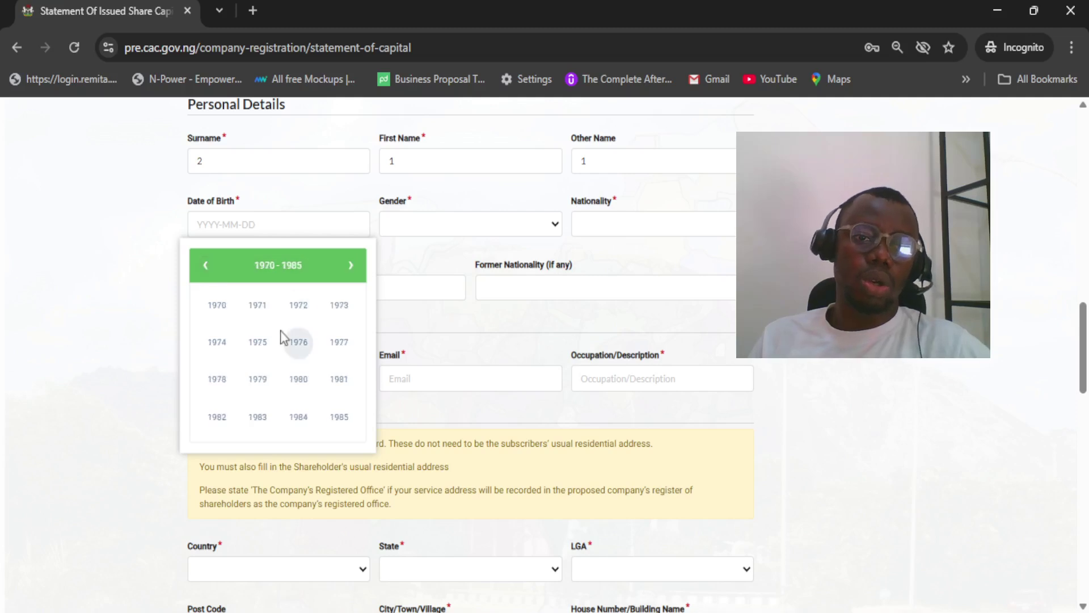
left_click(287, 341)
left_click(286, 339)
Set the shareholder's gender to Male and nationality to NIGERIA
left_click(460, 221)
left_click(458, 280)
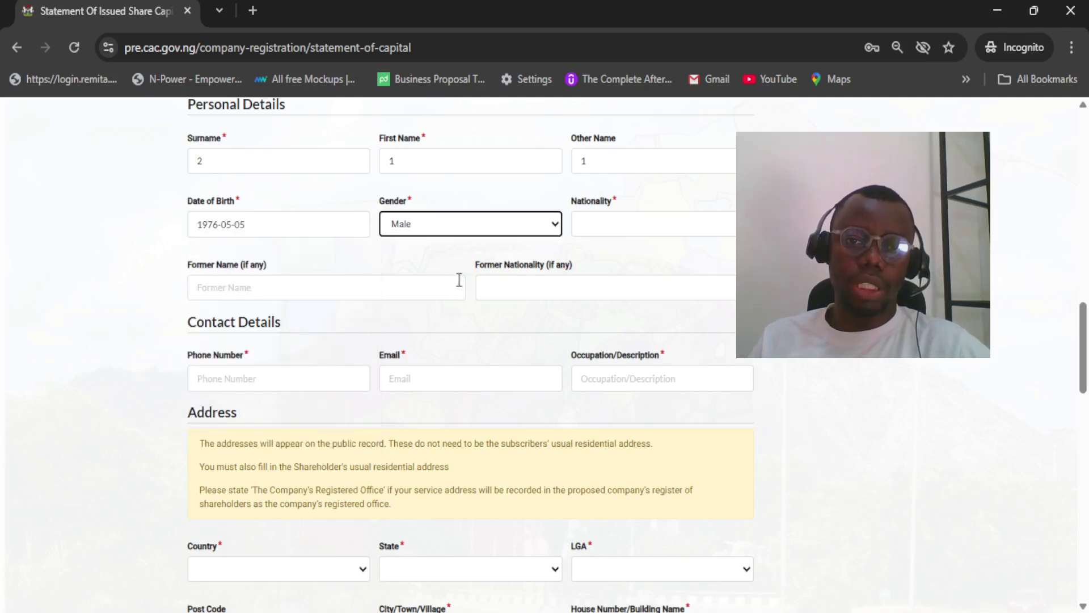
left_click(597, 230)
left_click(598, 280)
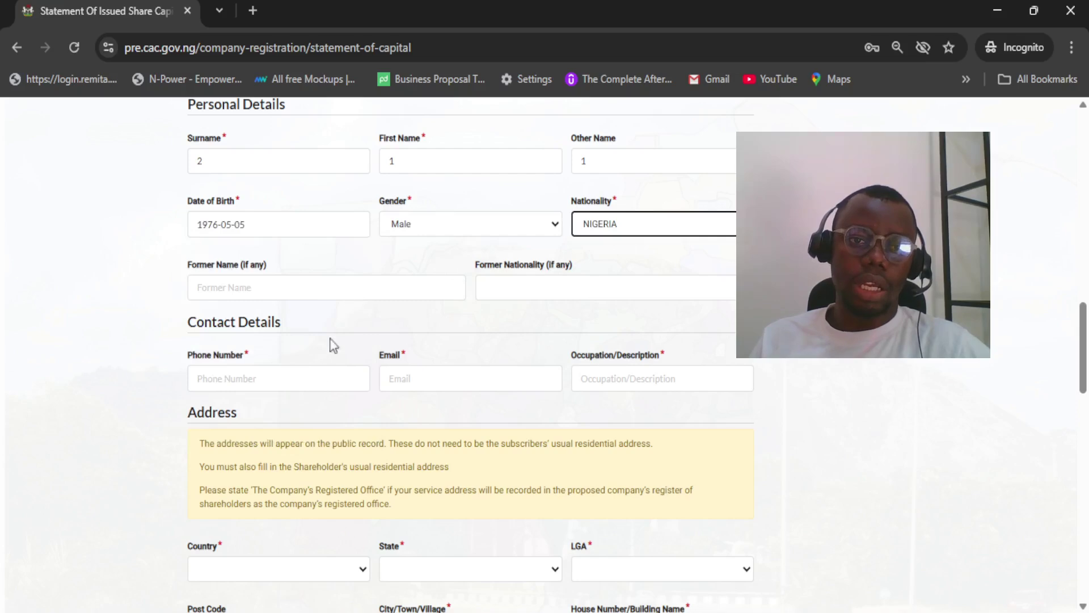
Fill in the shareholder's phone number and email address
left_click(319, 378)
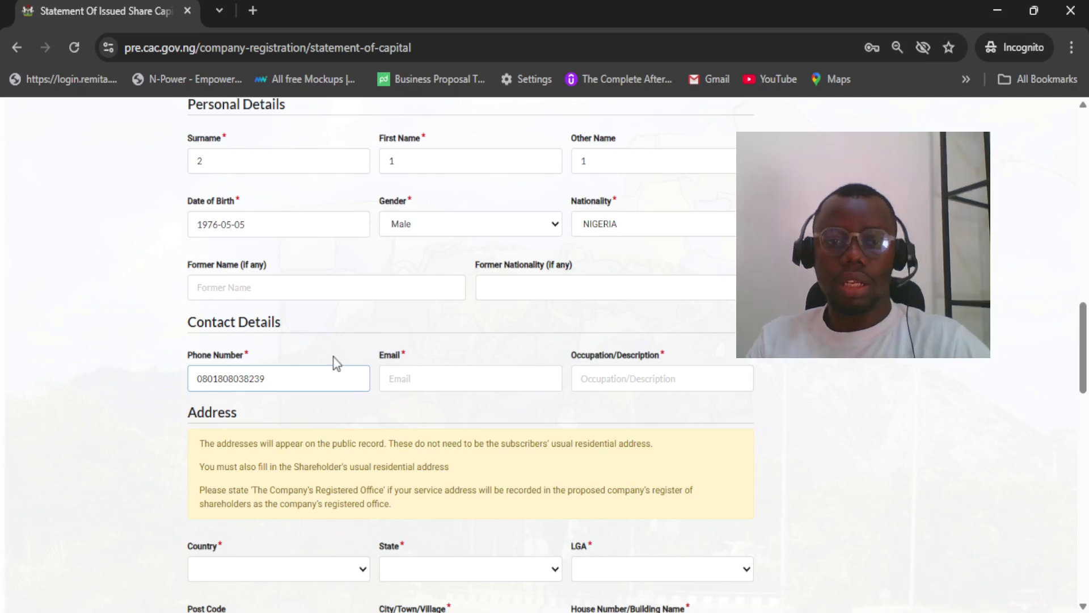
key("Tab")
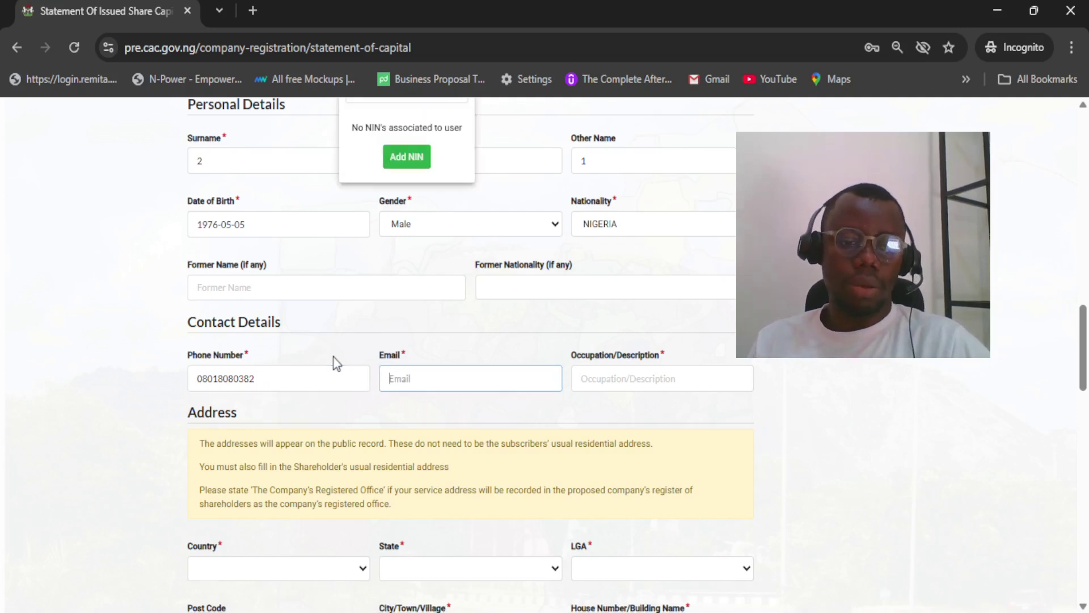
left_click(428, 371)
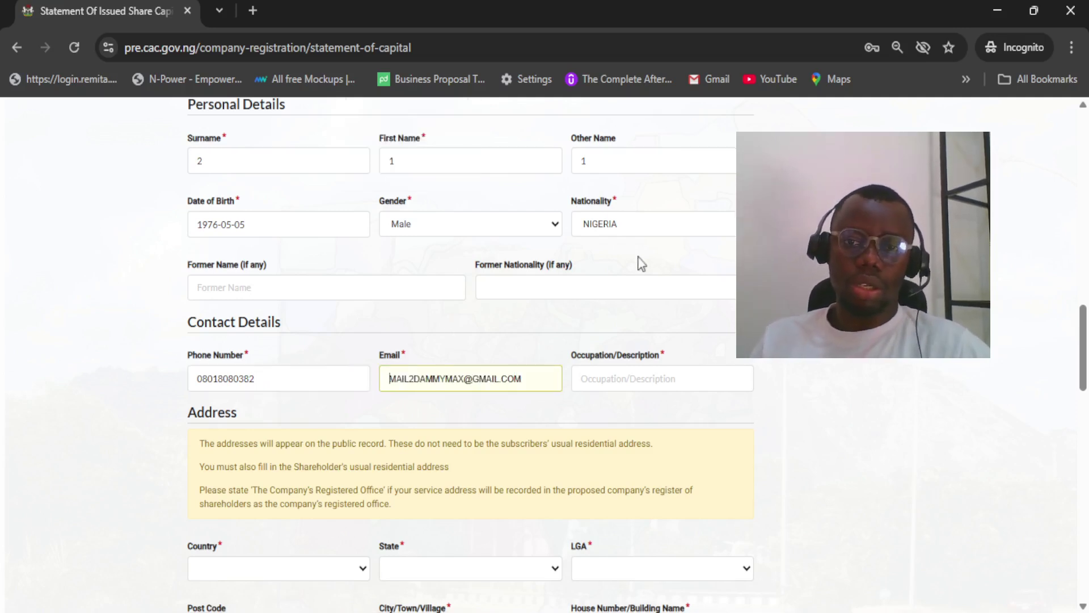
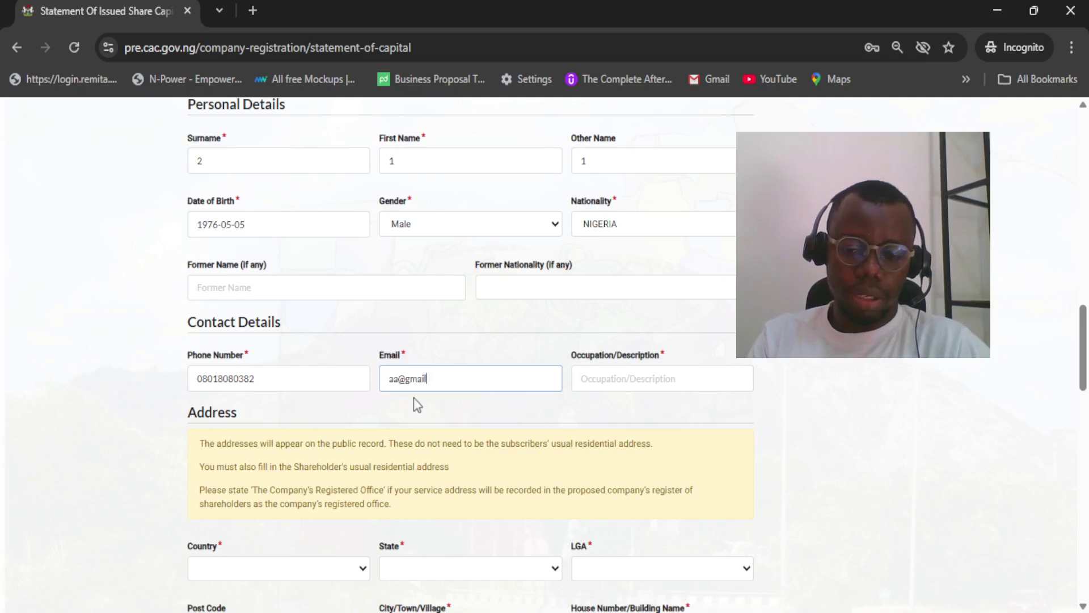
key("Tab")
Complete the occupation and set the service address state to NIGER and LGA to MARIGA
type("e")
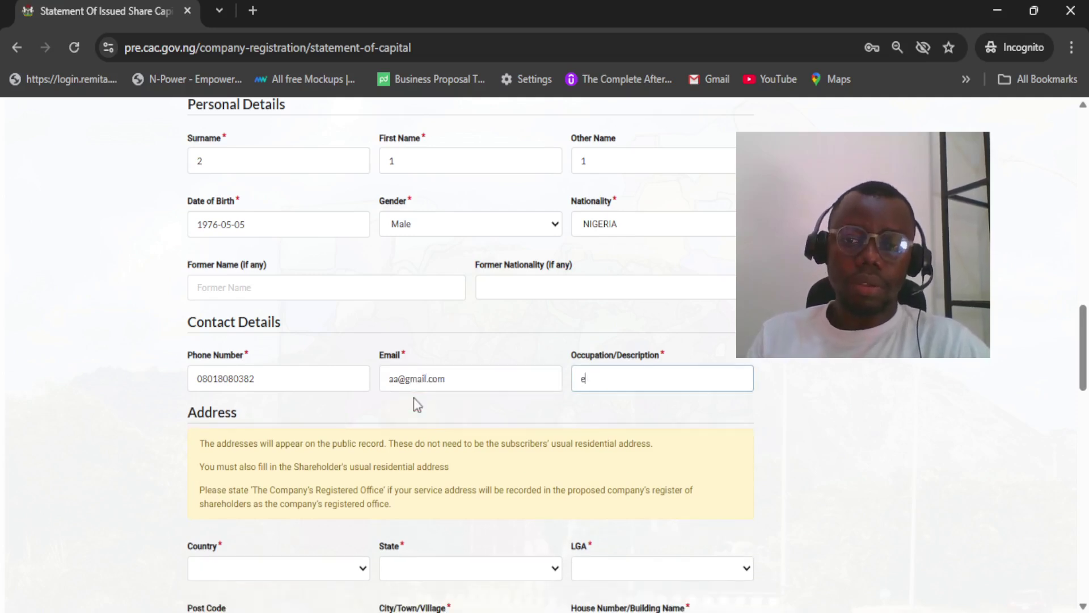
scroll(414, 397, "down", 3)
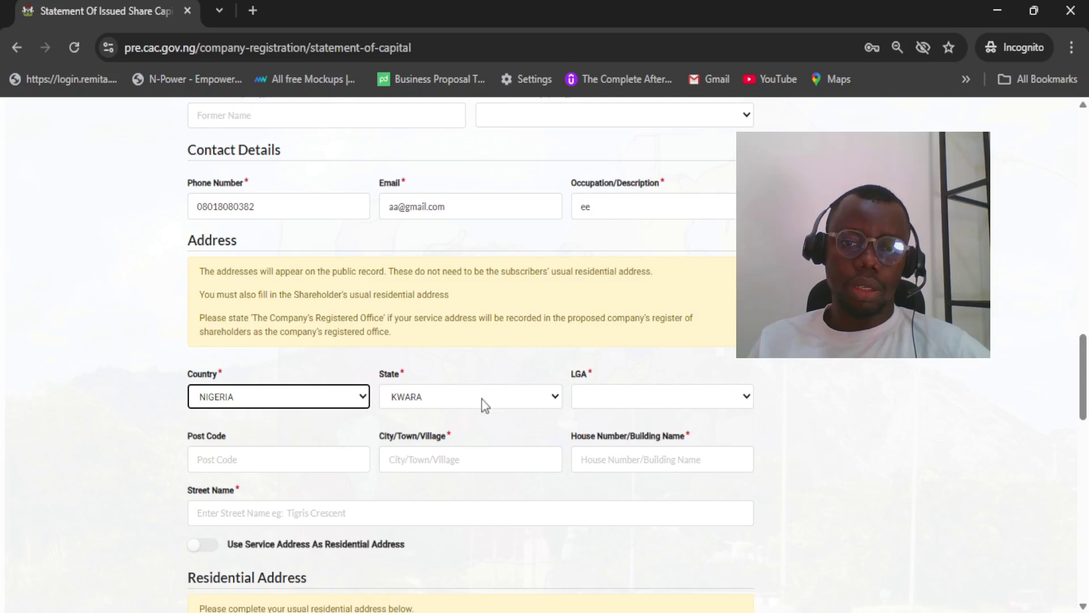
left_click(535, 404)
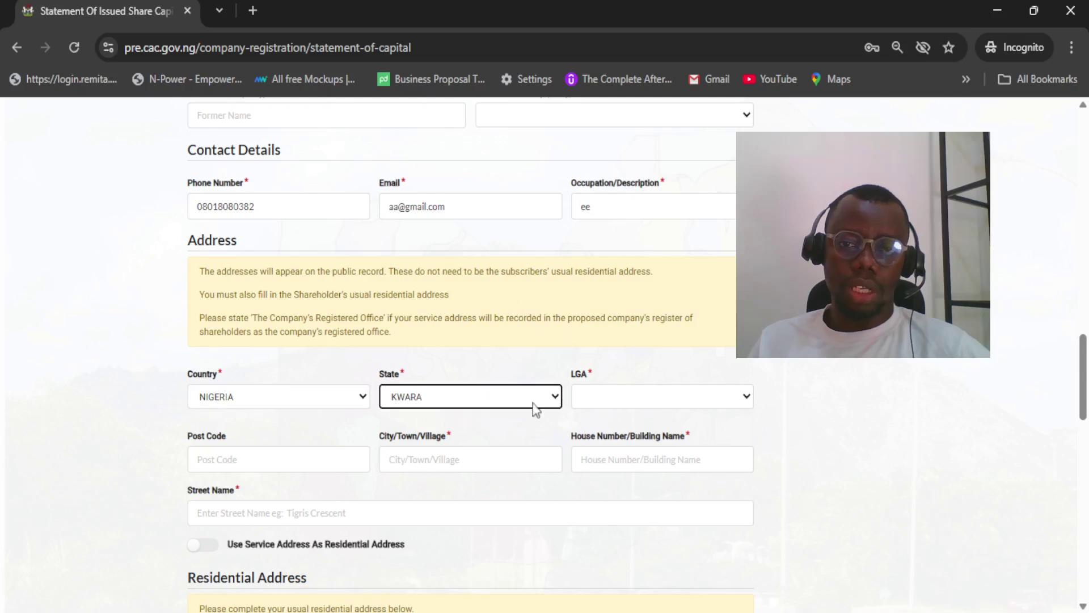
left_click(489, 314)
left_click(606, 318)
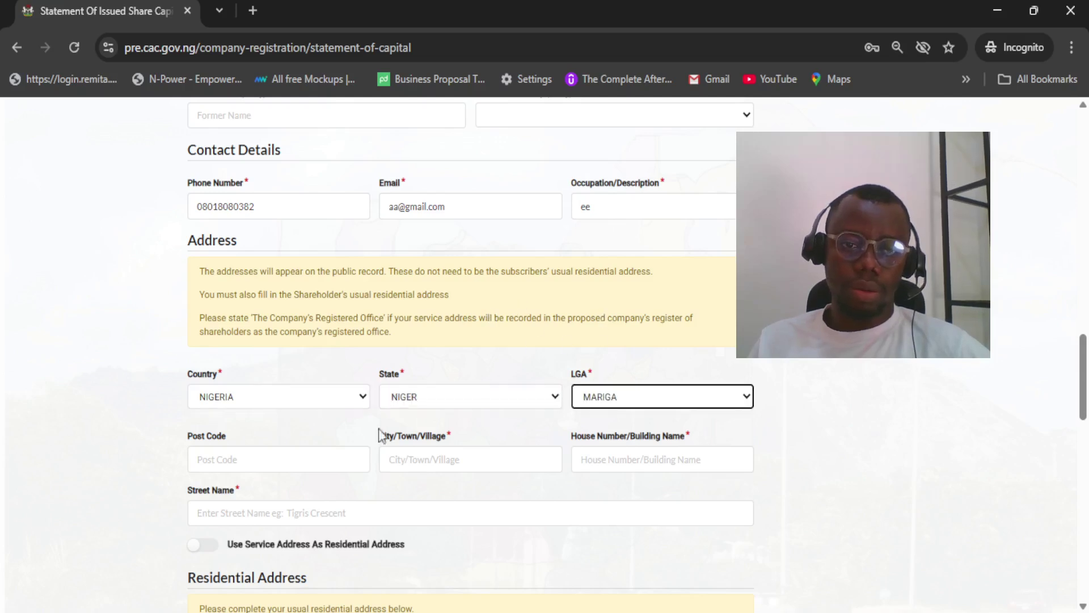
Enter the city, house number and street, and reuse the service address as residential address
left_click(427, 461)
type("df")
left_click(643, 467)
type("dfsdf")
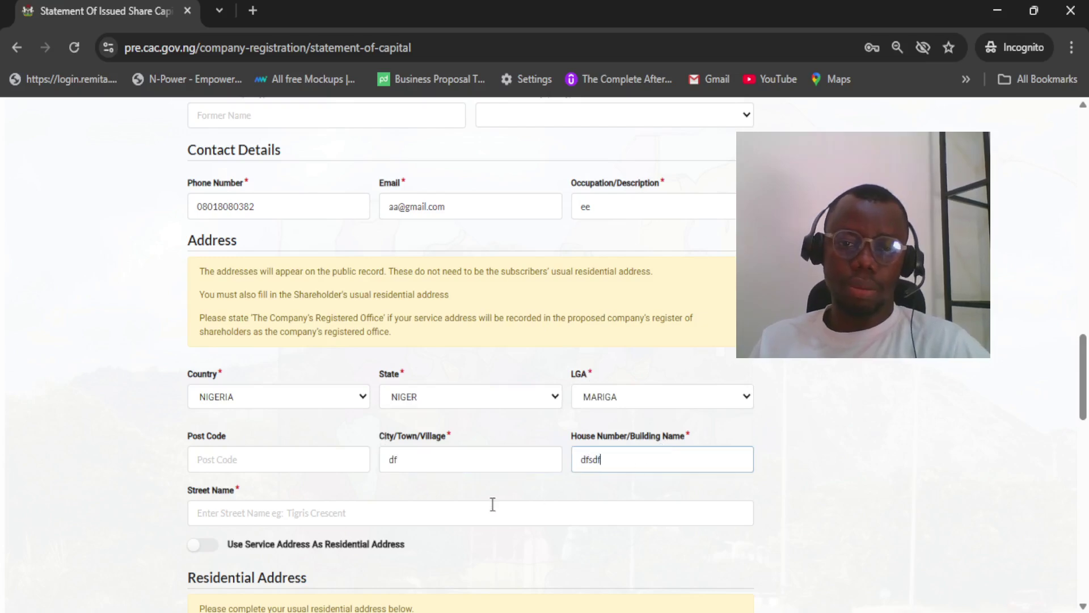
left_click(492, 505)
type("fsffs")
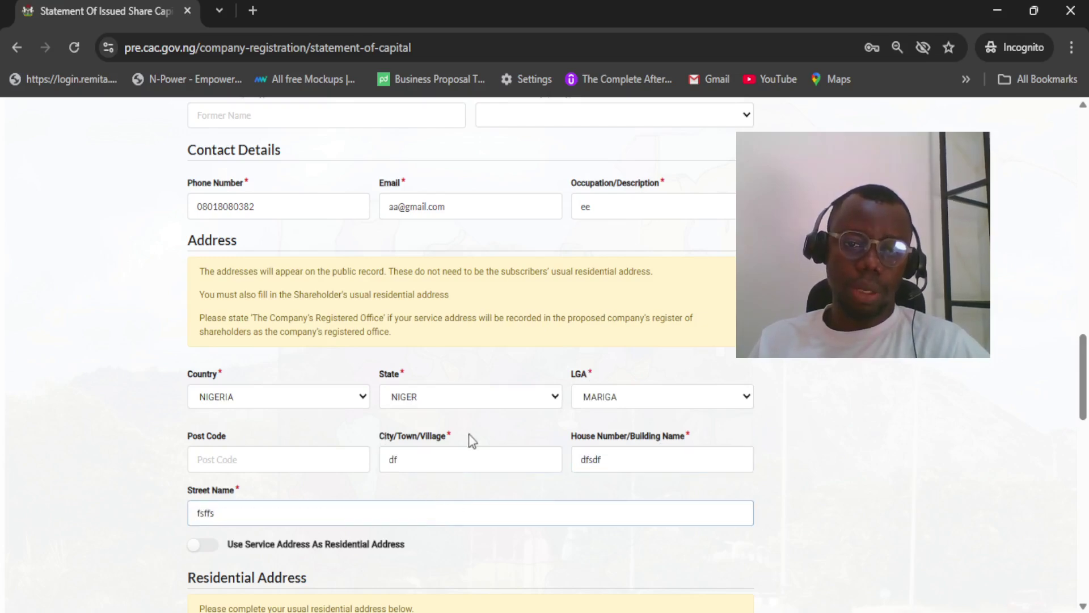
scroll(472, 438, "down", 5)
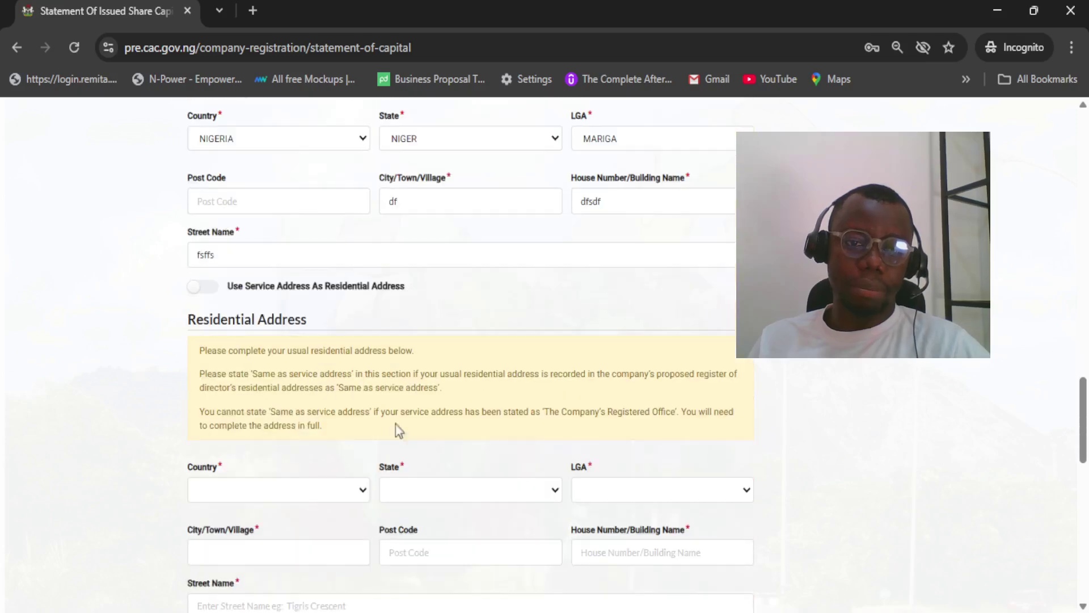
left_click(205, 289)
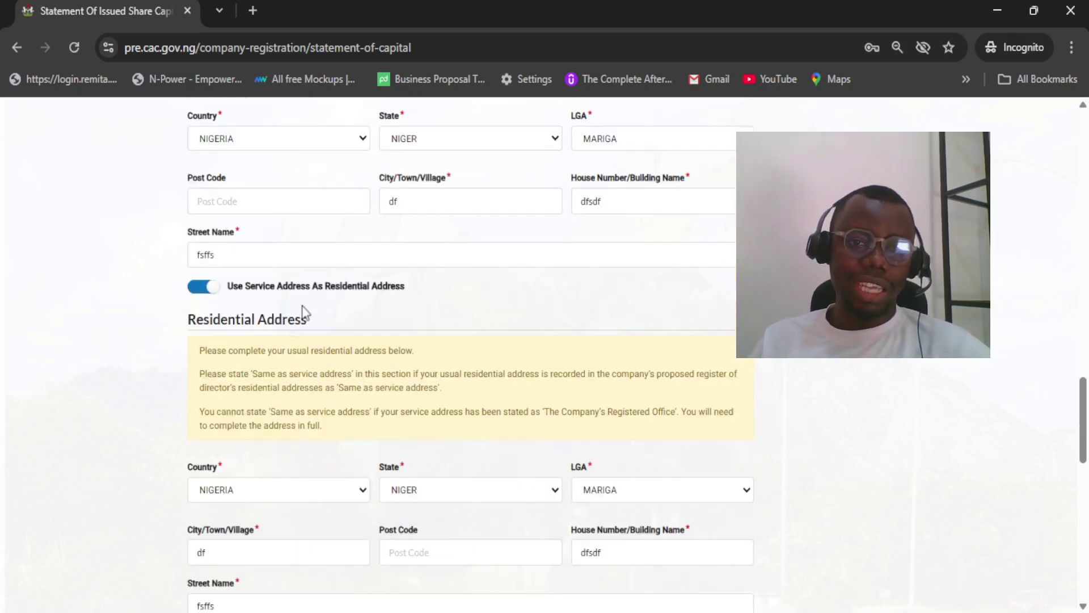
Set the ID type to International Passport and enter the identity number
scroll(352, 292, "down", 3)
scroll(227, 380, "down", 3)
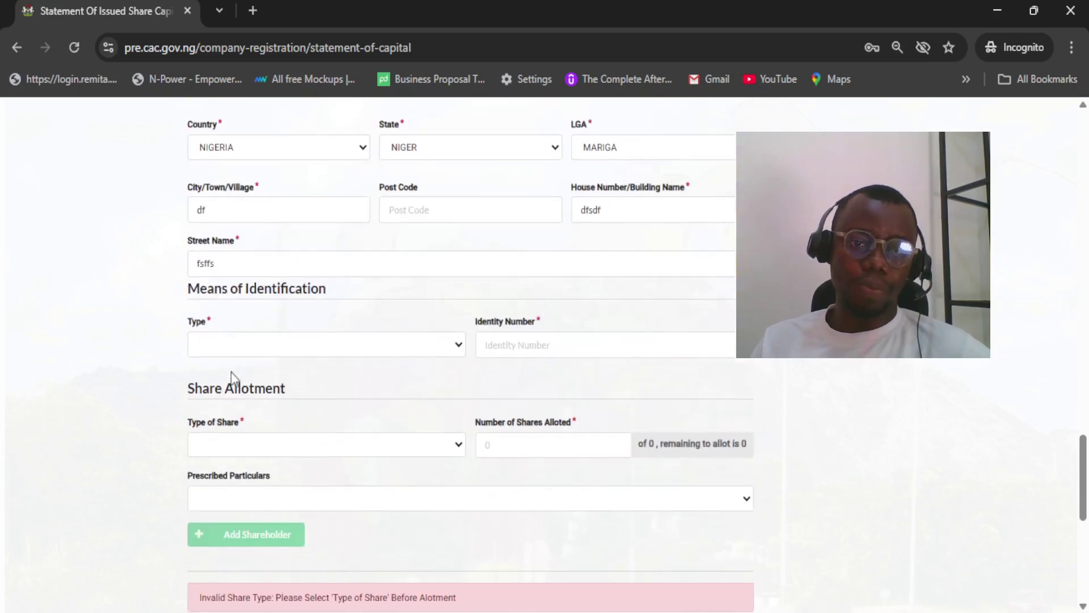
left_click(247, 353)
left_click(261, 412)
left_click(502, 345)
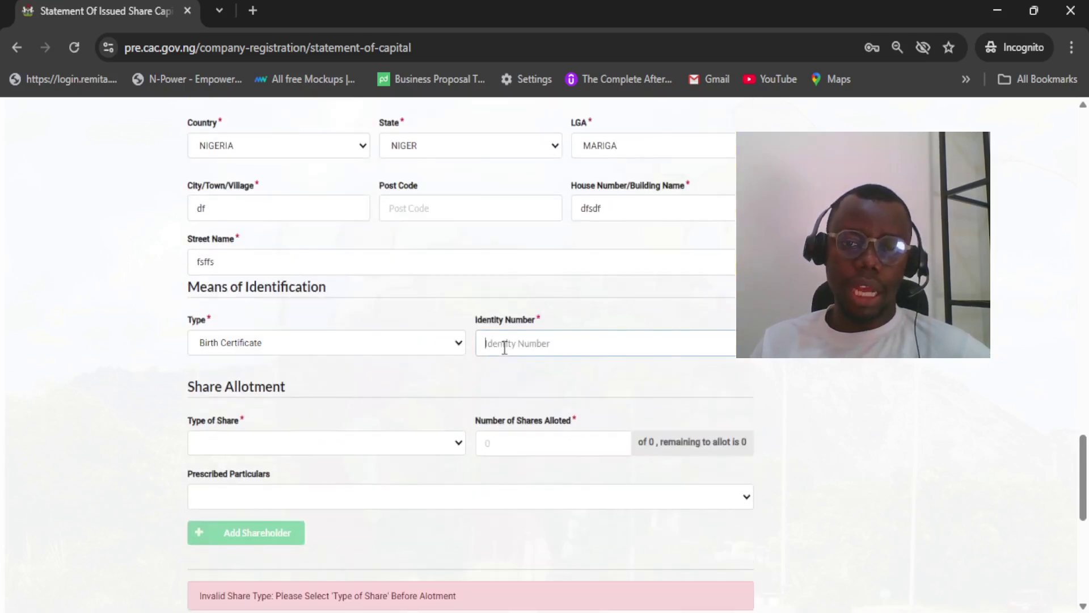
left_click(579, 401)
left_click(340, 349)
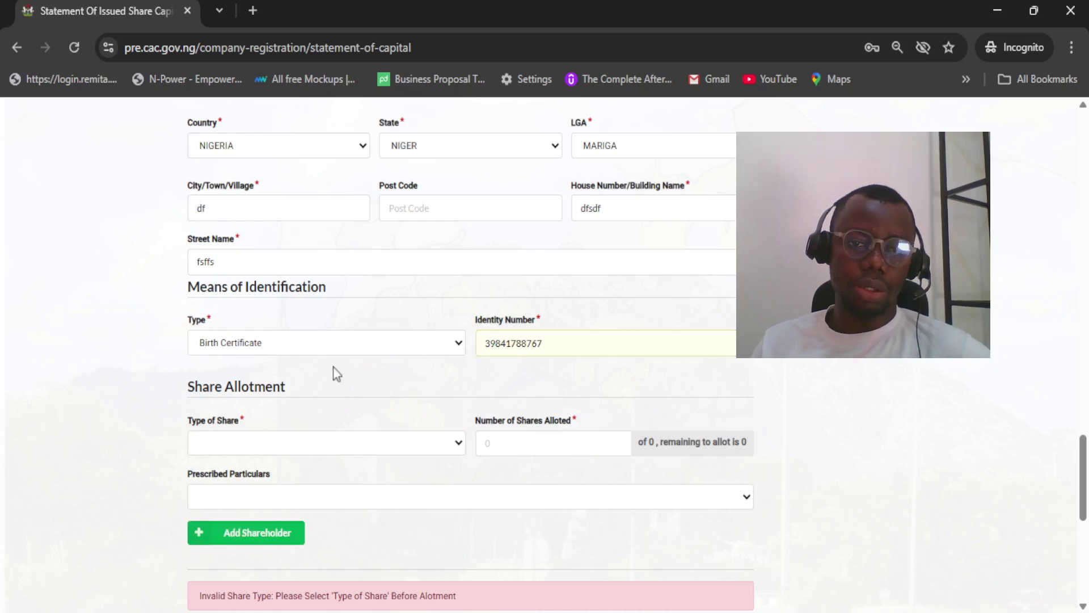
left_click(327, 442)
left_click(389, 307)
Choose EQUITY (ORDINARY) share type with 1,000,000 shares allotted
scroll(389, 307, "down", 3)
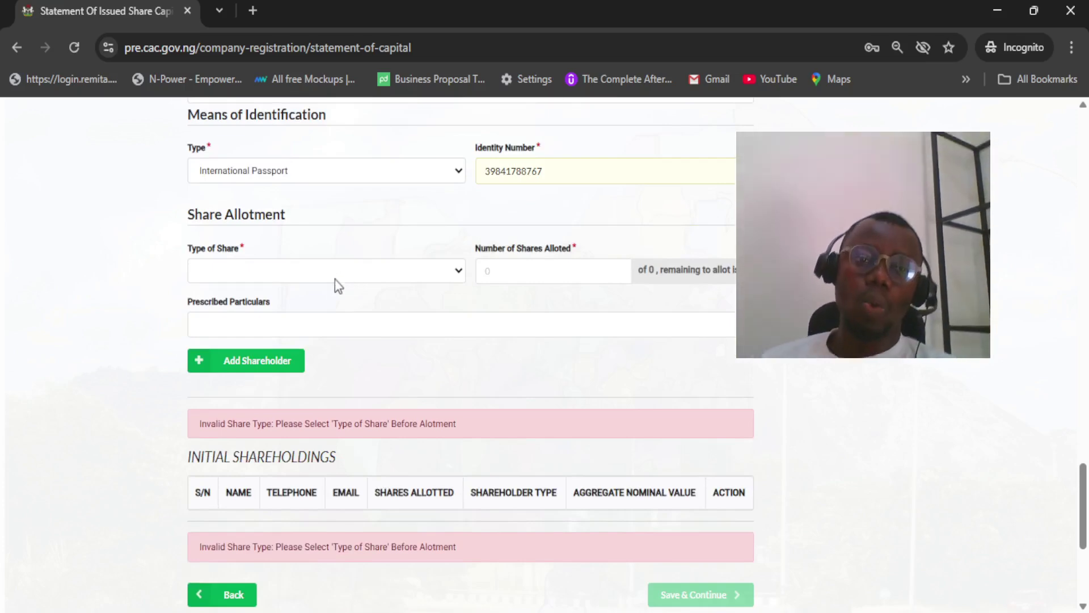
left_click(284, 342)
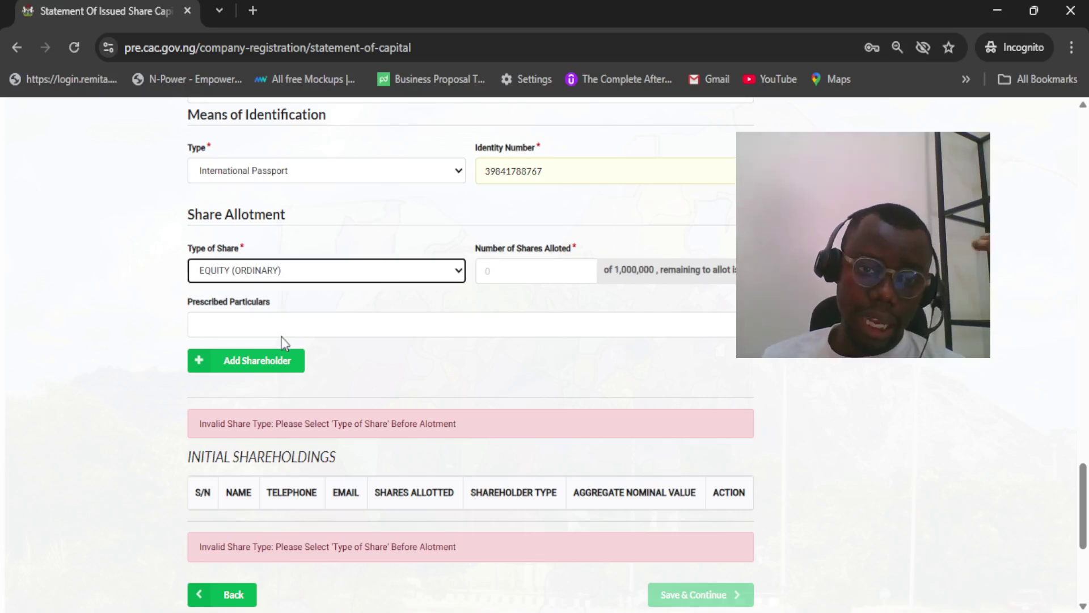
left_click(511, 265)
type("1,000,000")
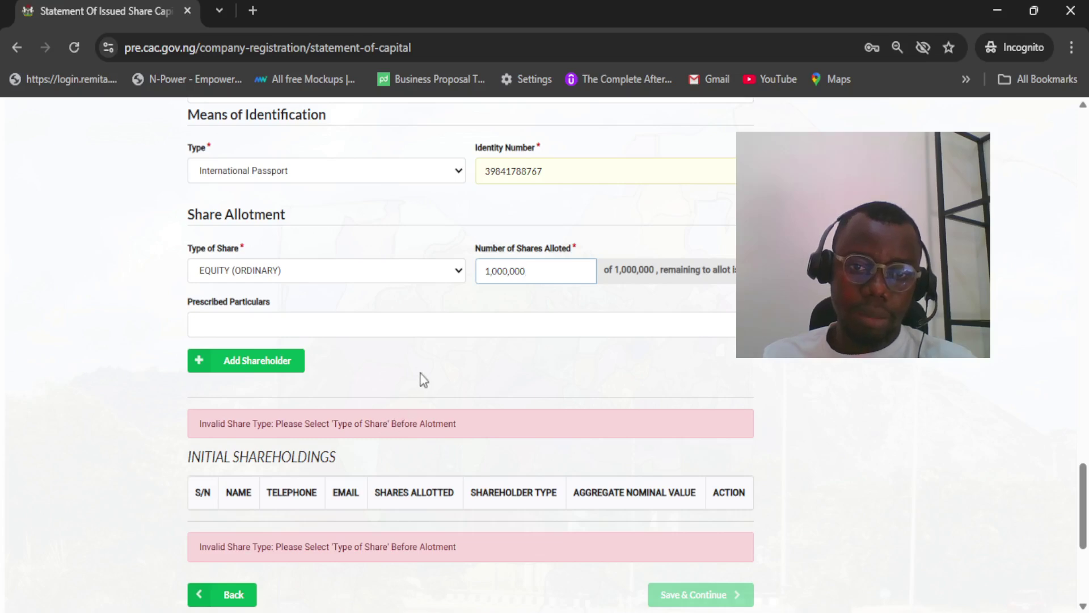
Add the 1,000,000-share shareholder to Initial Shareholdings and save the share capital statement
scroll(423, 379, "up", 15)
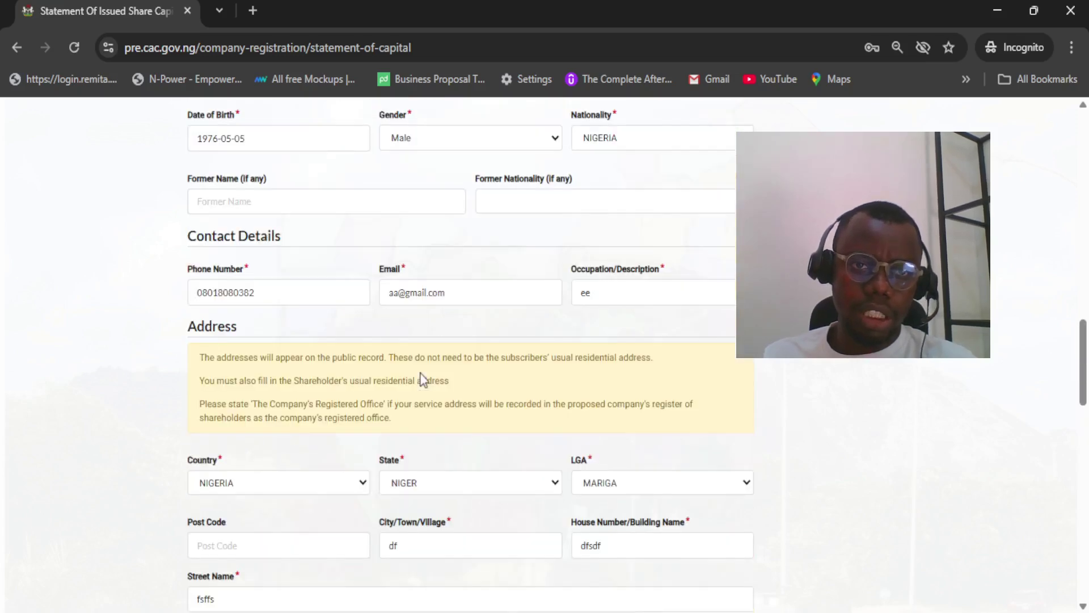
scroll(423, 379, "up", 2)
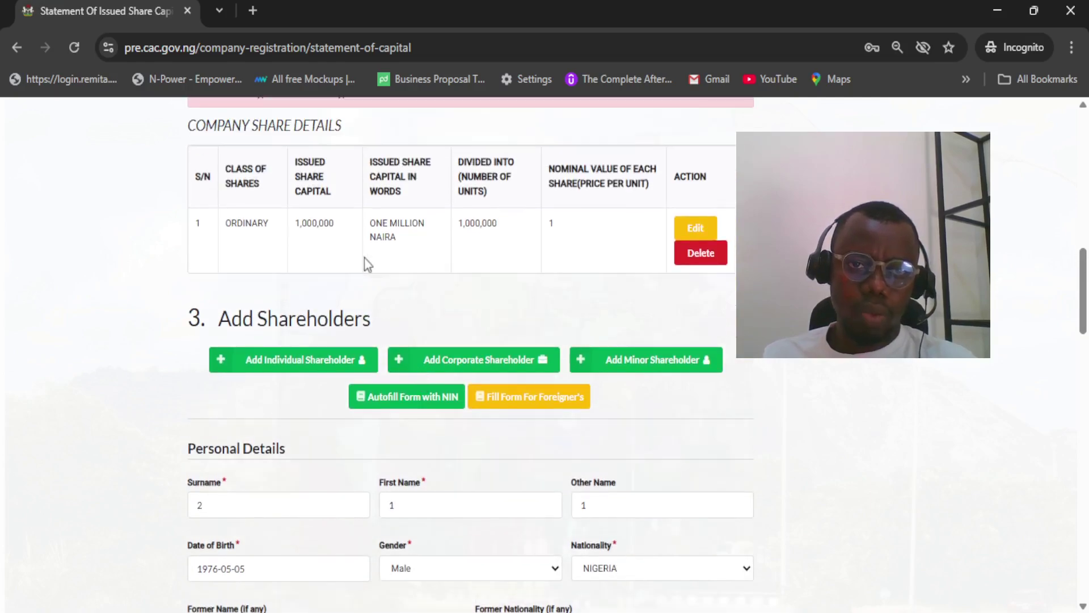
scroll(364, 258, "down", 20)
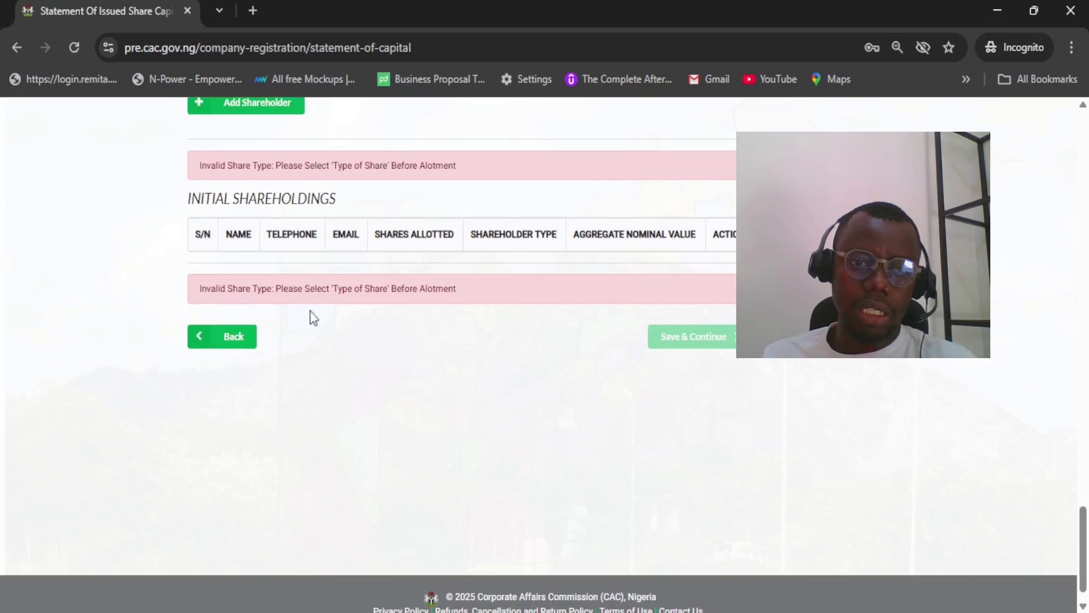
scroll(311, 311, "up", 5)
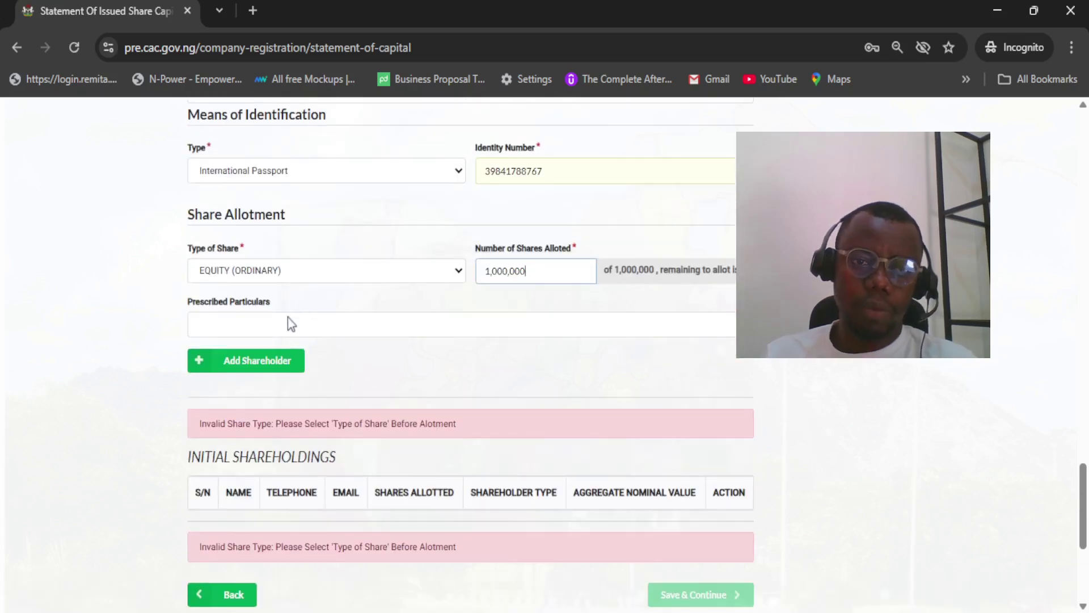
left_click(264, 361)
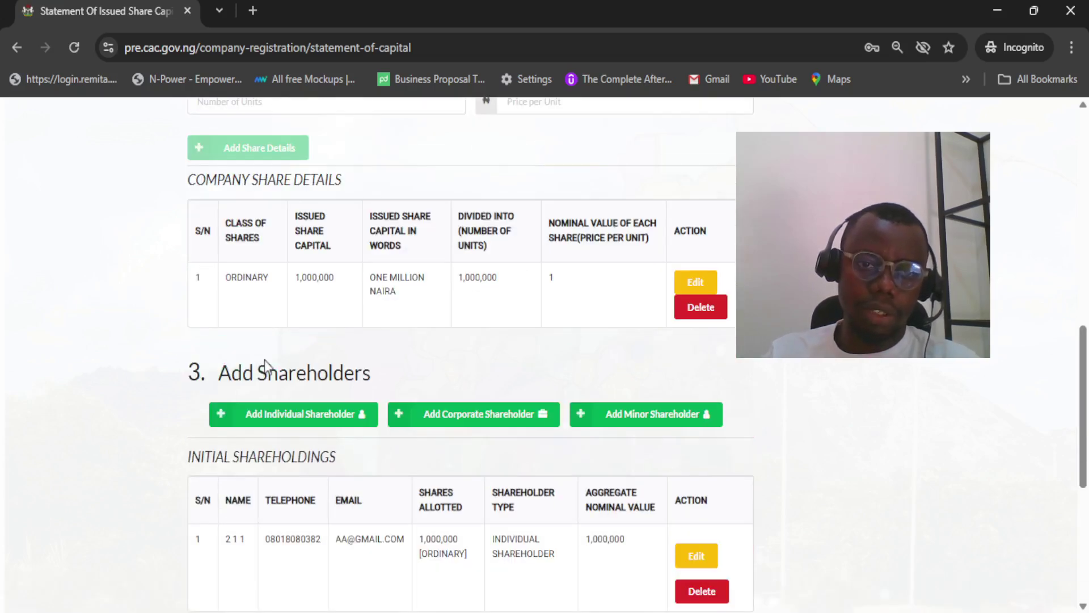
scroll(264, 360, "down", 5)
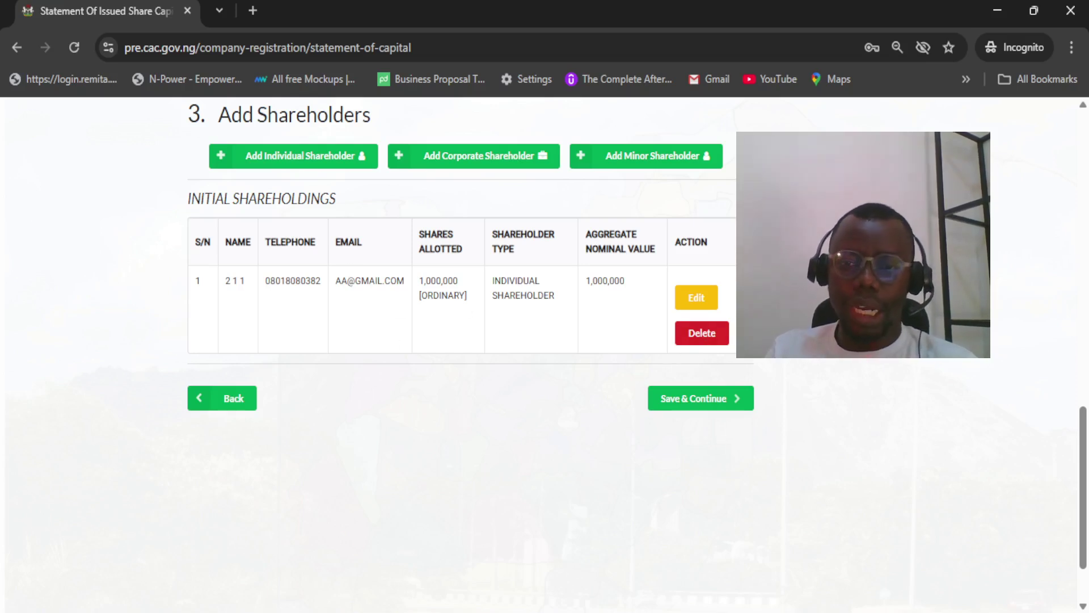
left_click(705, 398)
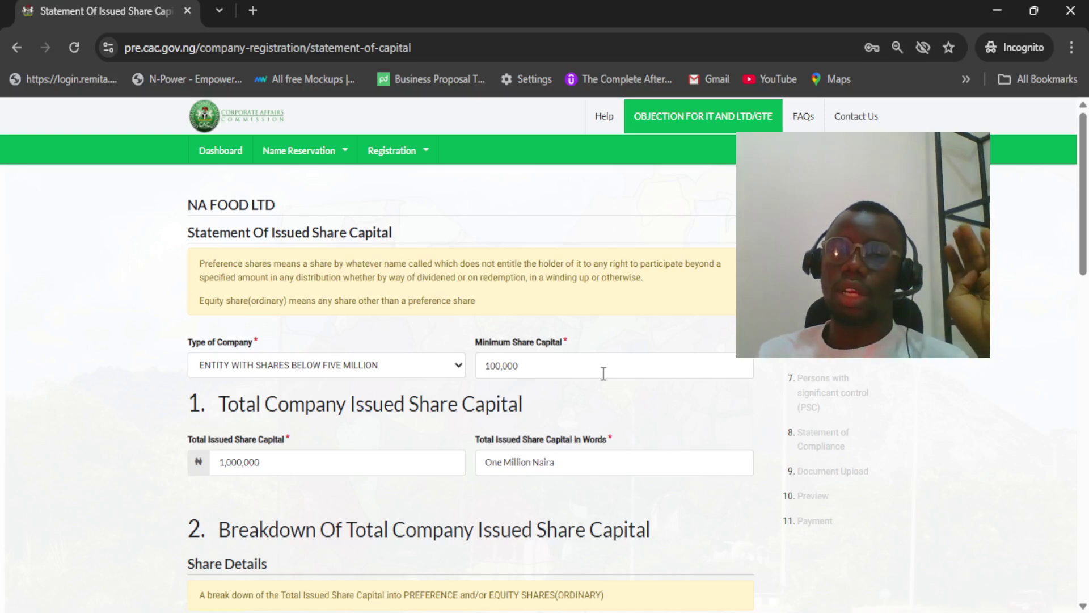
scroll(604, 373, "down", 15)
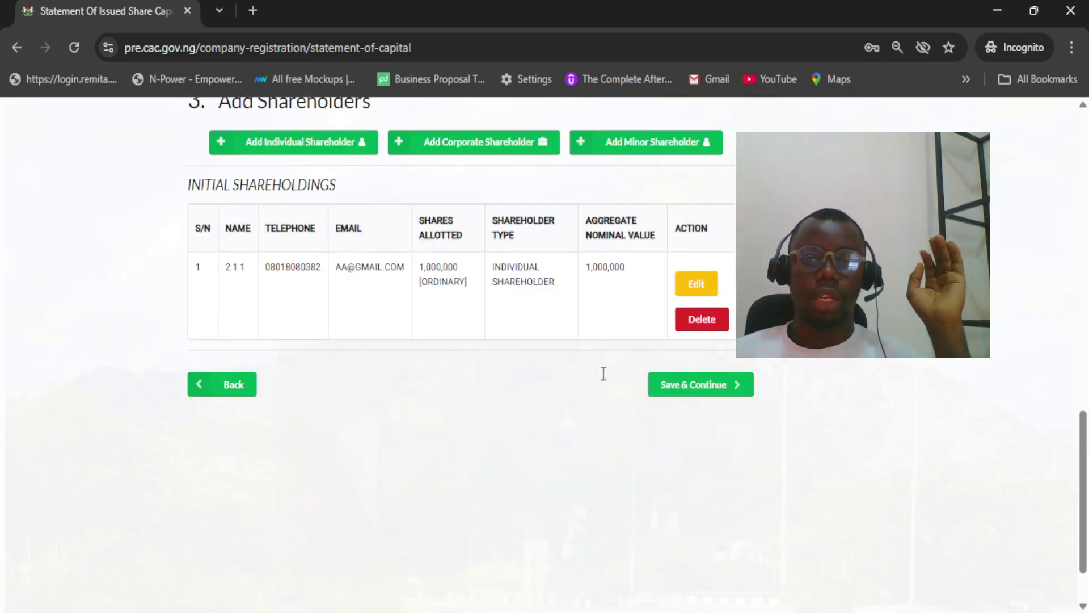
left_click(693, 387)
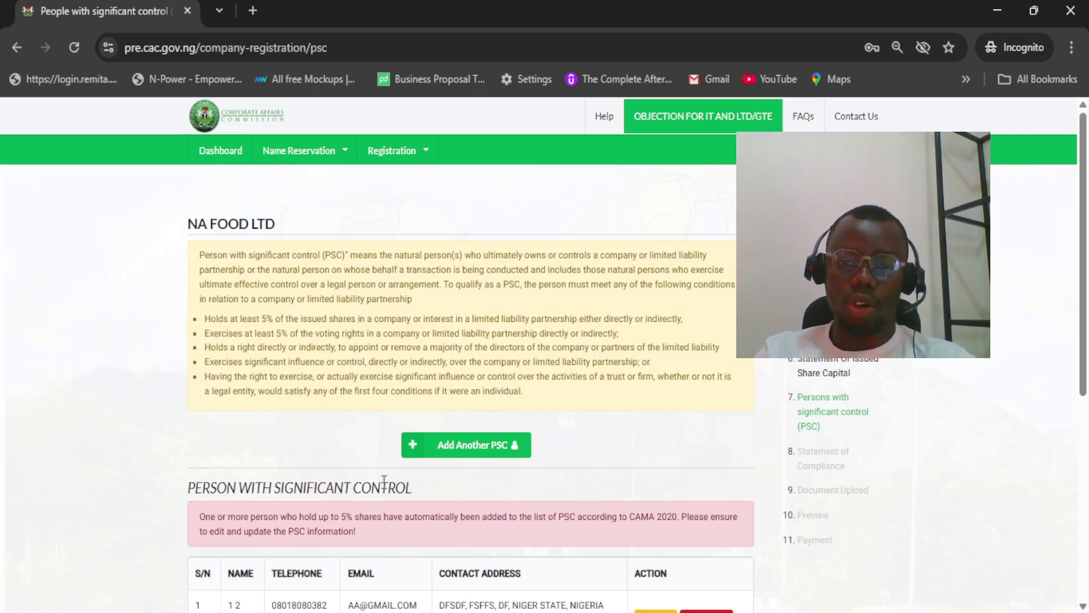
Review the auto-listed PSC, then go back to the Statement of Issued Share Capital
scroll(394, 499, "down", 2)
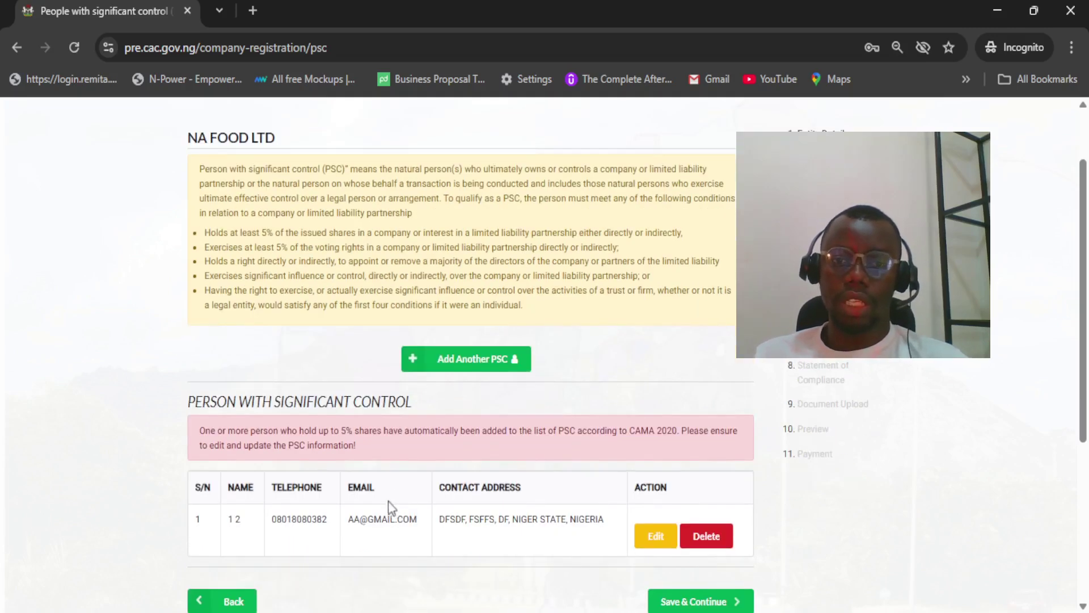
scroll(407, 481, "down", 4)
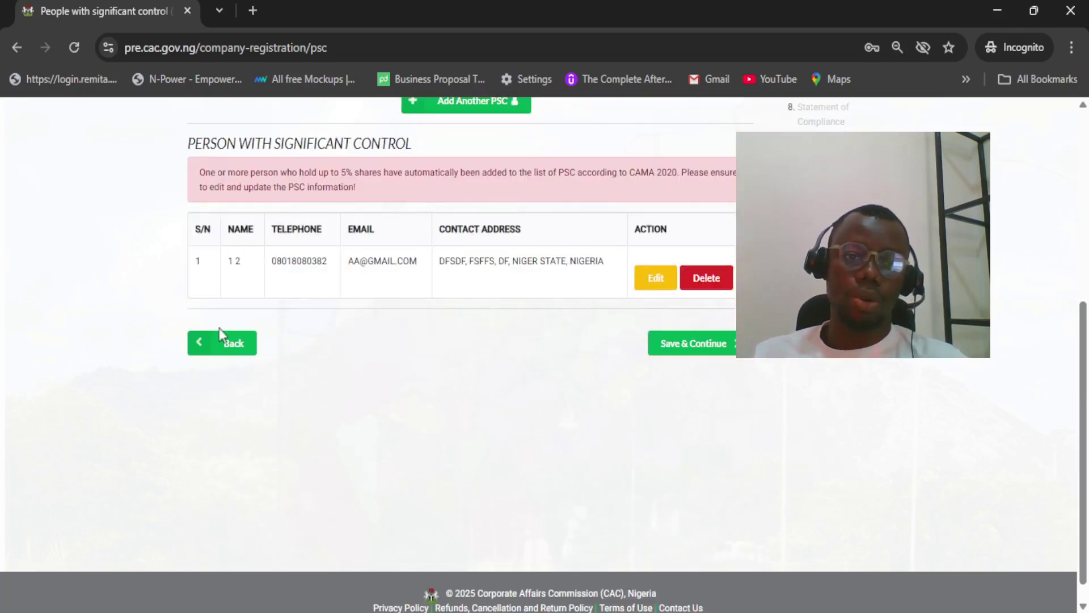
left_click(225, 347)
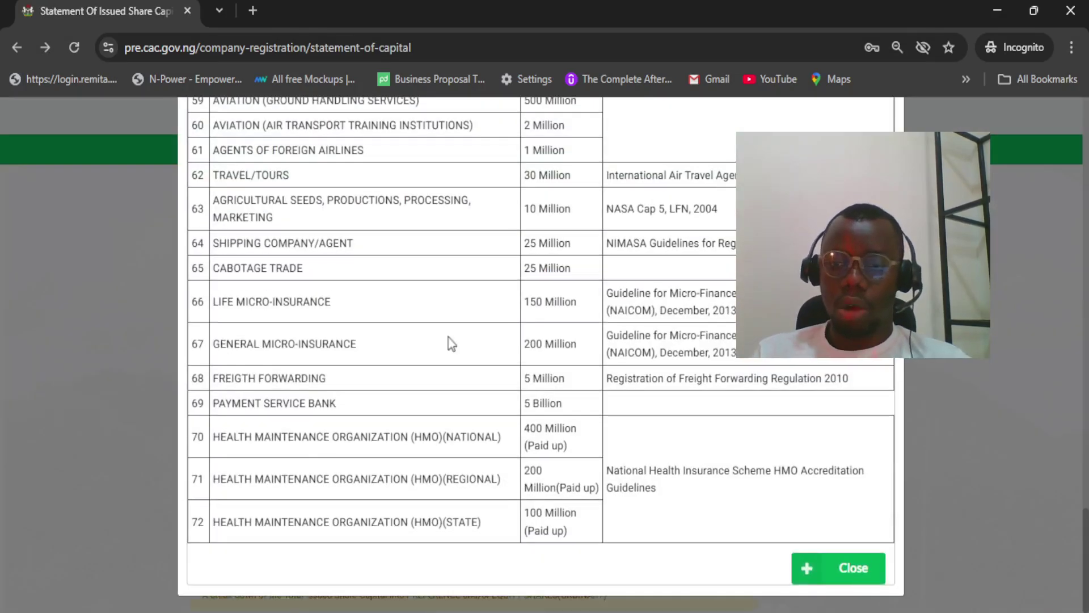